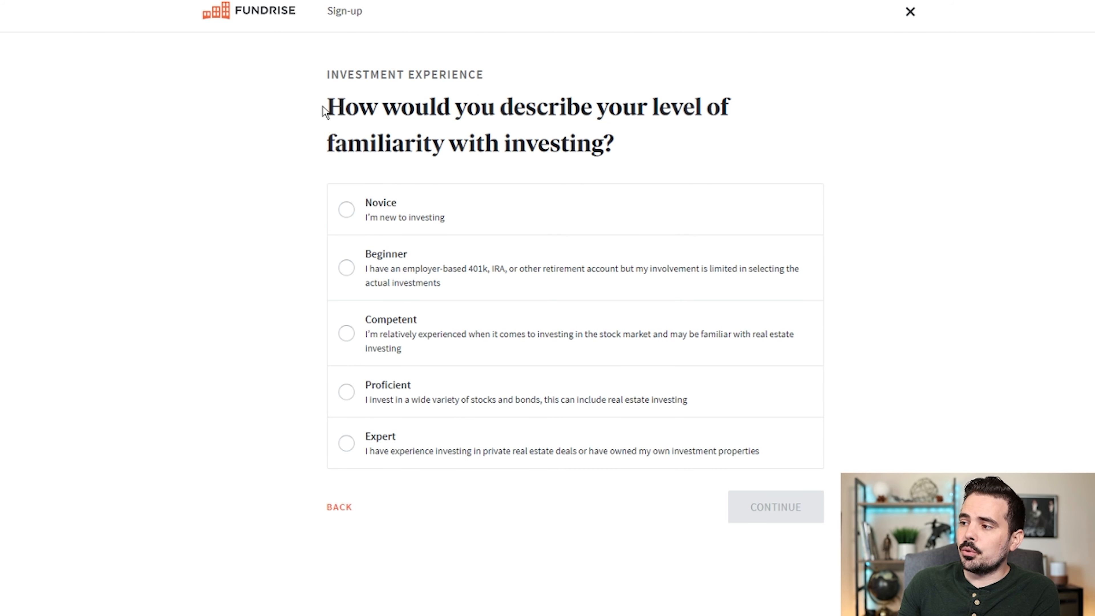
Review the questionnaire's questions on investing familiarity, advice sources, motivation, holding period and yearly investment amount
{"action": "left_click_drag", "start_coordinate": [325, 110], "coordinate": [618, 157]}
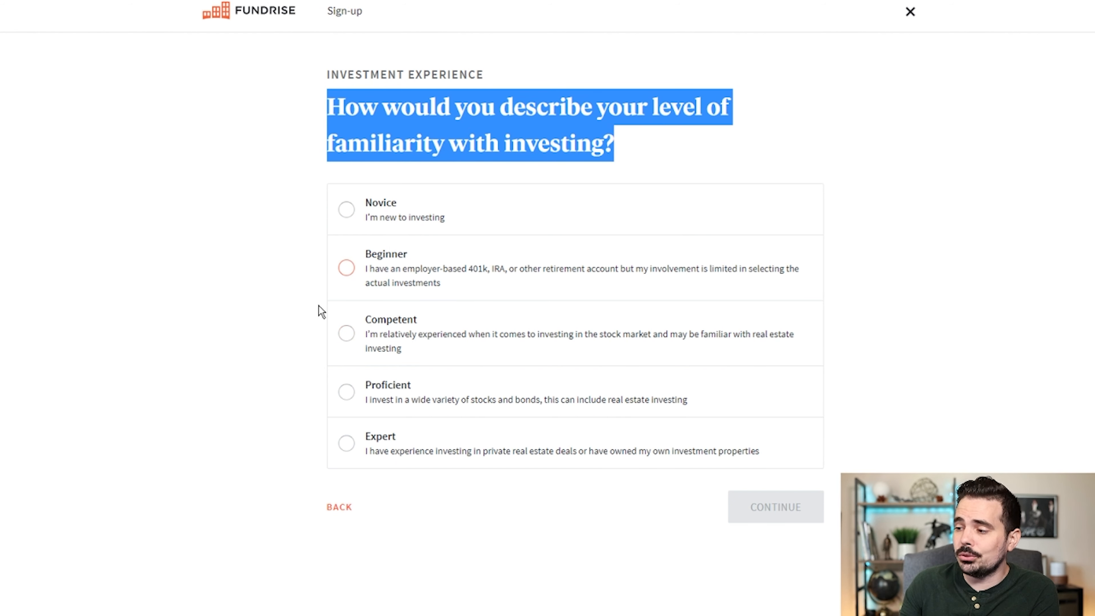
{"action": "left_click", "coordinate": [289, 314]}
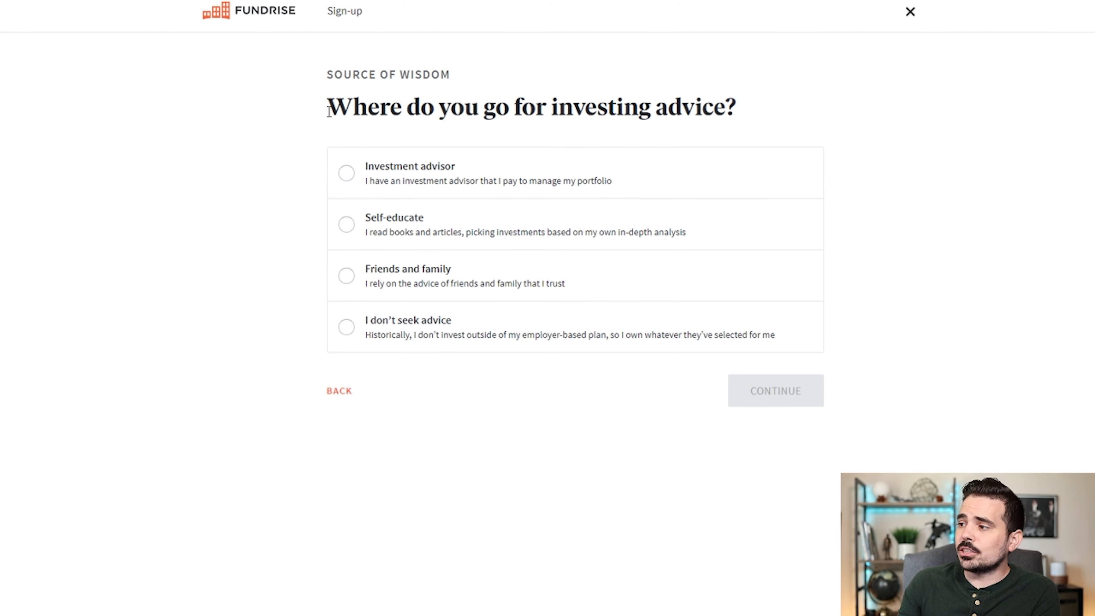
{"action": "left_click_drag", "start_coordinate": [326, 110], "coordinate": [738, 116]}
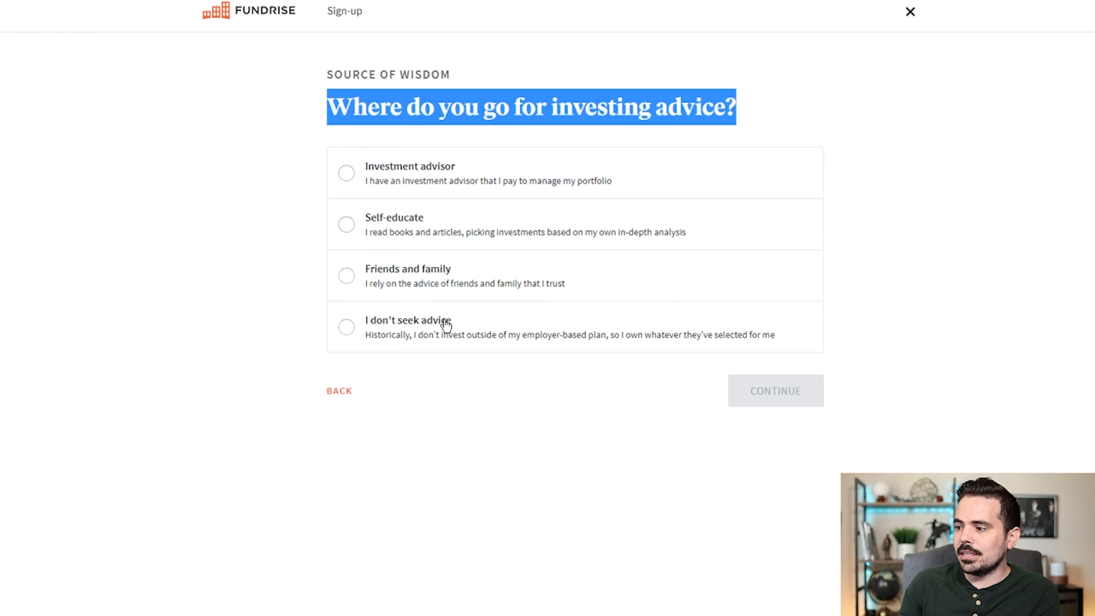
{"action": "left_click", "coordinate": [295, 289]}
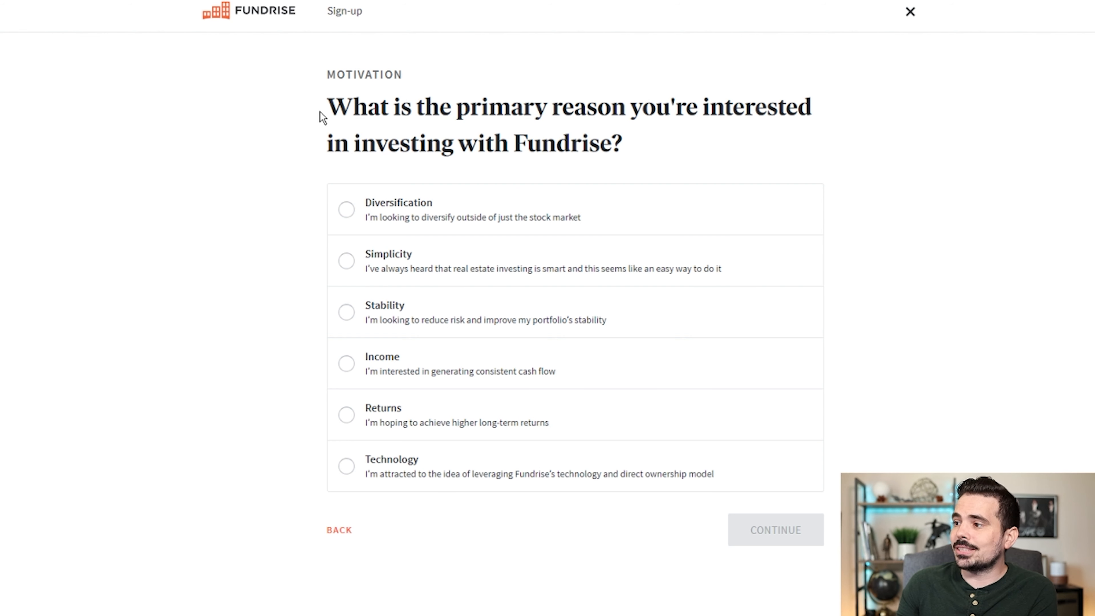
{"action": "left_click_drag", "start_coordinate": [320, 113], "coordinate": [620, 155]}
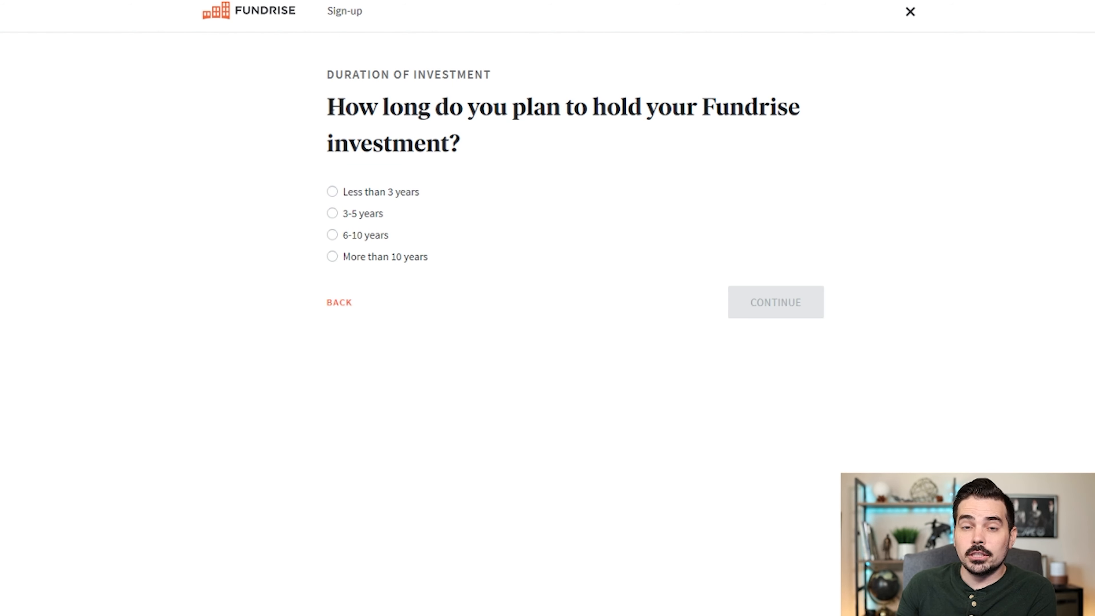
{"action": "left_click_drag", "start_coordinate": [327, 108], "coordinate": [465, 144]}
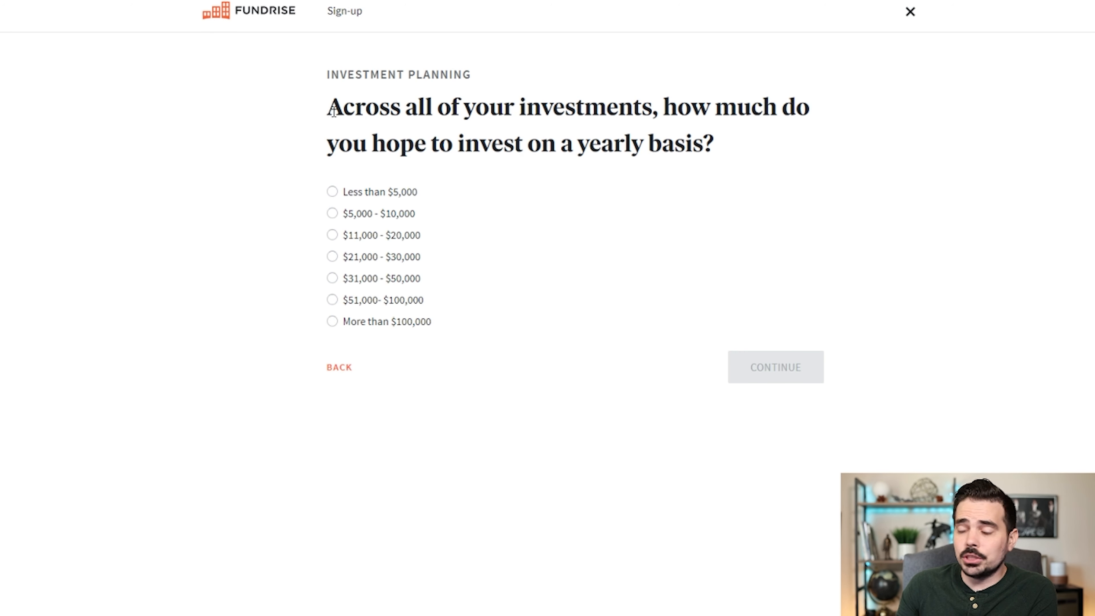
{"action": "left_click_drag", "start_coordinate": [334, 110], "coordinate": [710, 147]}
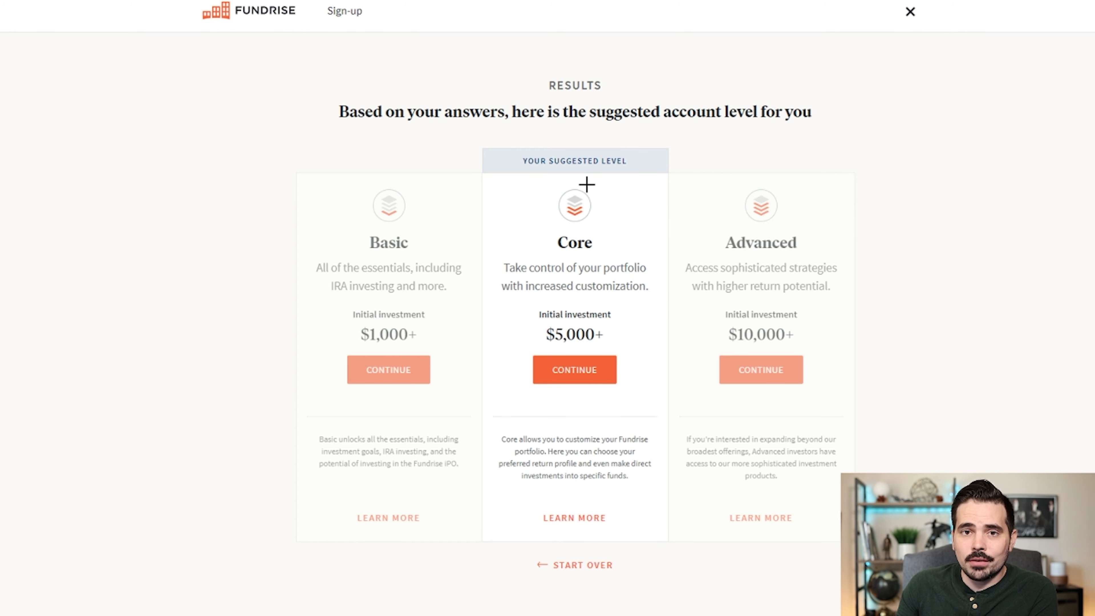
Mark up the account level results: underline the heading, circle Basic, Core and Advanced, and box Core's $5,000+ initial investment
{"action": "left_click_drag", "start_coordinate": [332, 127], "coordinate": [833, 125]}
{"action": "mouse_move", "coordinate": [578, 178]}
{"action": "left_mouse_down"}
{"action": "mouse_move", "coordinate": [539, 228]}
{"action": "mouse_move", "coordinate": [621, 236]}
{"action": "mouse_move", "coordinate": [572, 175]}
{"action": "left_mouse_up"}
{"action": "mouse_move", "coordinate": [377, 187]}
{"action": "left_mouse_down"}
{"action": "mouse_move", "coordinate": [358, 259]}
{"action": "mouse_move", "coordinate": [296, 192]}
{"action": "left_mouse_up"}
{"action": "mouse_move", "coordinate": [740, 177]}
{"action": "left_mouse_down"}
{"action": "mouse_move", "coordinate": [741, 255]}
{"action": "mouse_move", "coordinate": [721, 171]}
{"action": "left_mouse_up"}
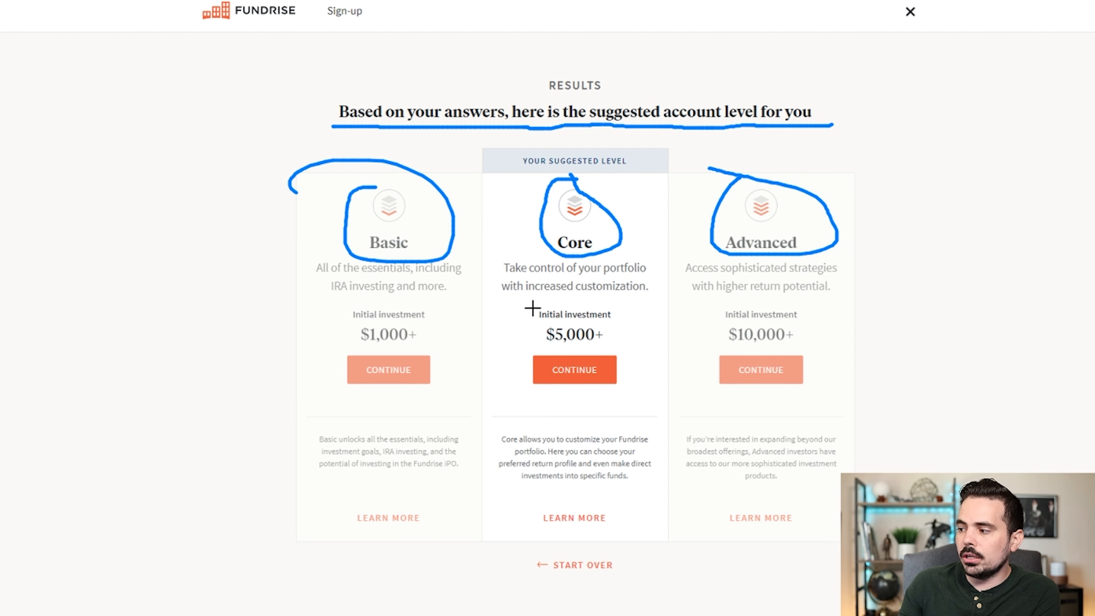
{"action": "mouse_move", "coordinate": [533, 308]}
{"action": "left_mouse_down"}
{"action": "mouse_move", "coordinate": [532, 349]}
{"action": "mouse_move", "coordinate": [632, 345]}
{"action": "mouse_move", "coordinate": [566, 307]}
{"action": "mouse_move", "coordinate": [533, 304]}
{"action": "left_mouse_up"}
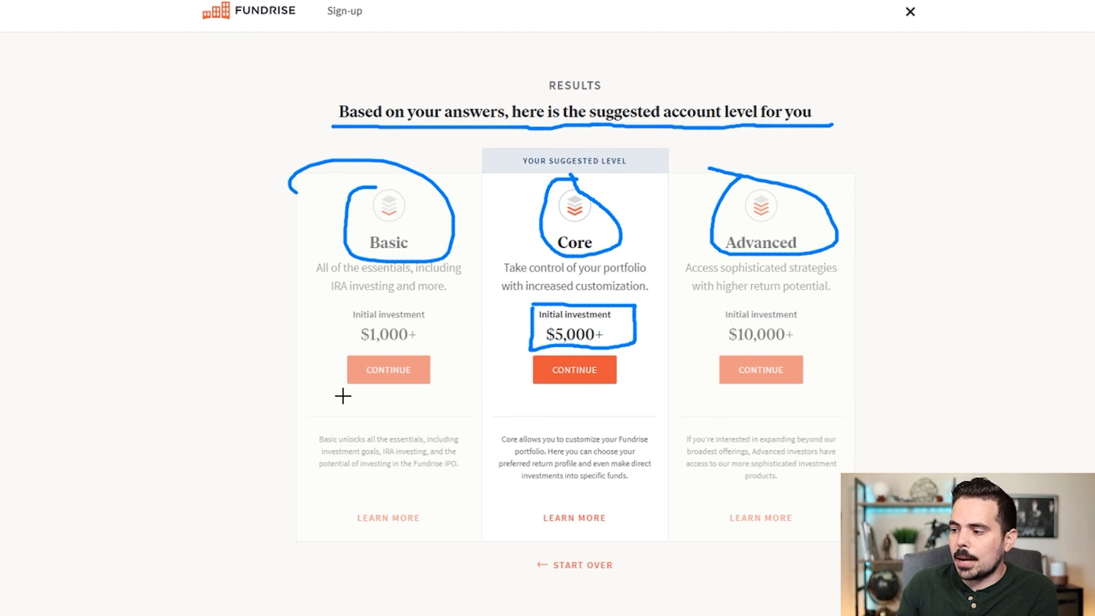
{"action": "left_click_drag", "start_coordinate": [343, 396], "coordinate": [425, 400]}
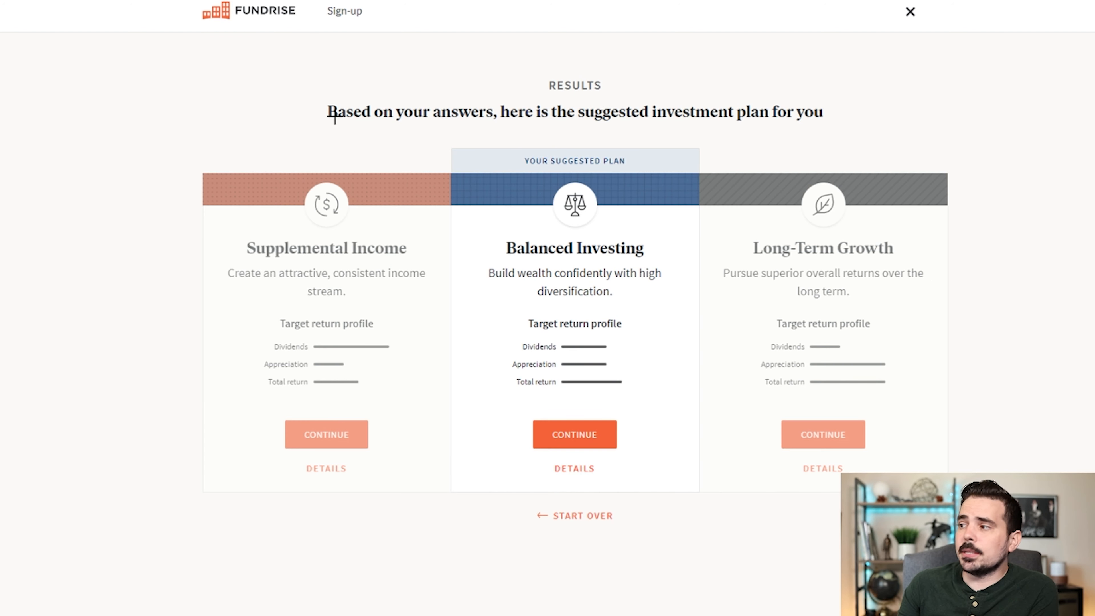
Underline the suggested plan heading, mark the three plans and the Balanced Investing return profile, then clear the markings
{"action": "left_click_drag", "start_coordinate": [297, 136], "coordinate": [829, 125]}
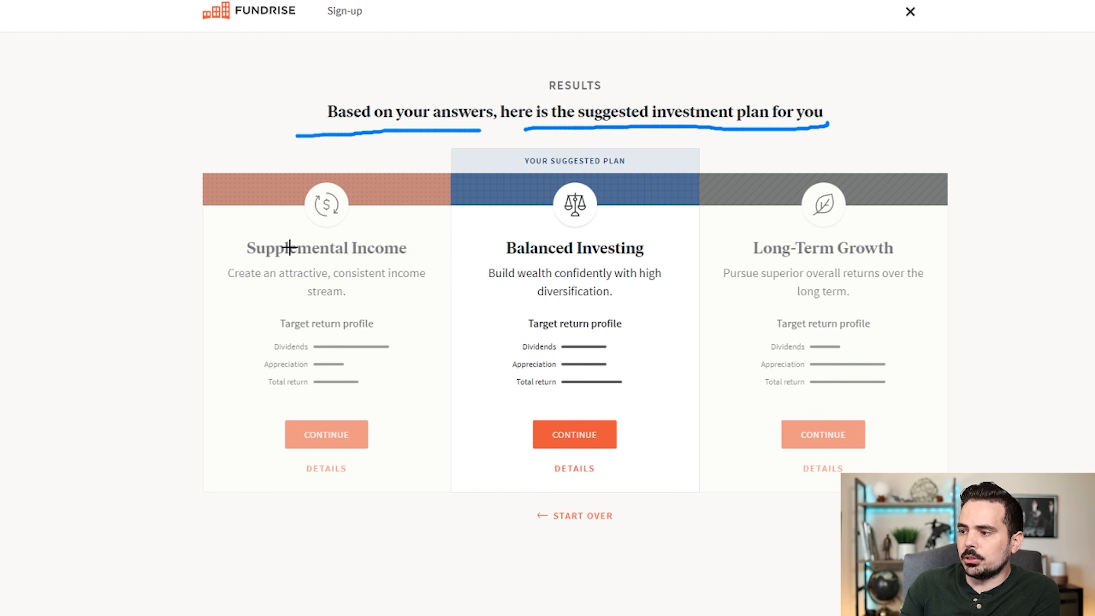
{"action": "left_click_drag", "start_coordinate": [248, 234], "coordinate": [416, 225]}
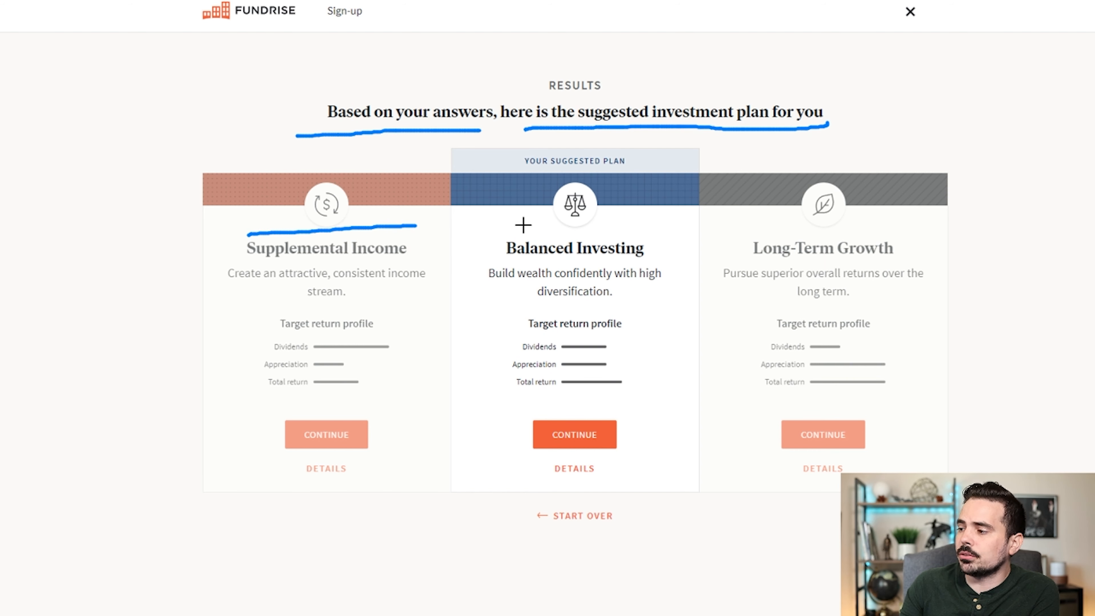
{"action": "mouse_move", "coordinate": [497, 233]}
{"action": "left_mouse_down"}
{"action": "mouse_move", "coordinate": [621, 221]}
{"action": "mouse_move", "coordinate": [657, 231]}
{"action": "left_mouse_up"}
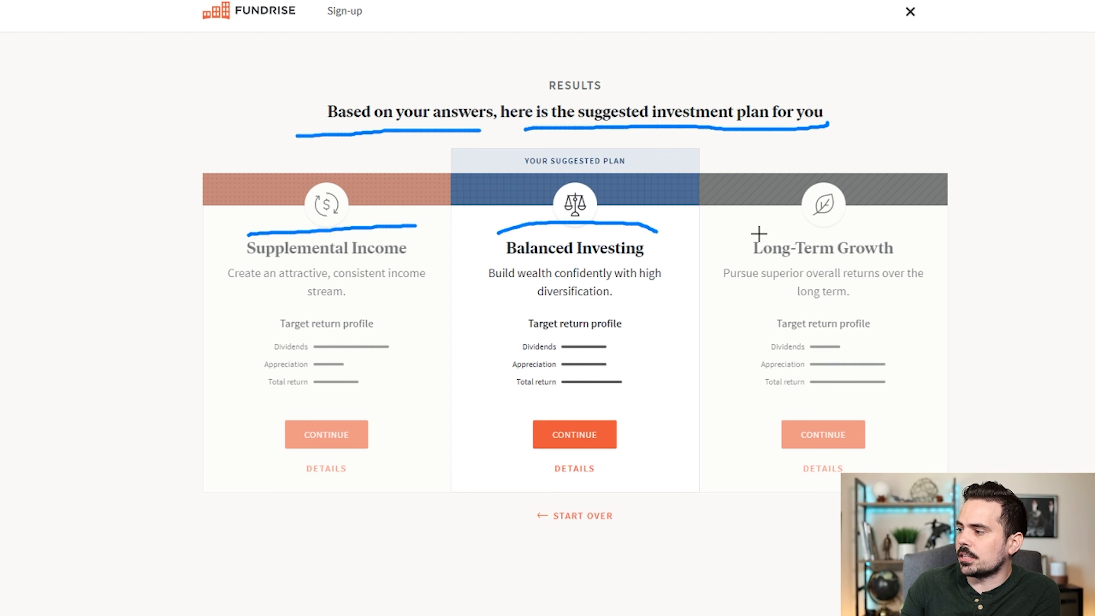
{"action": "left_click_drag", "start_coordinate": [747, 240], "coordinate": [907, 237]}
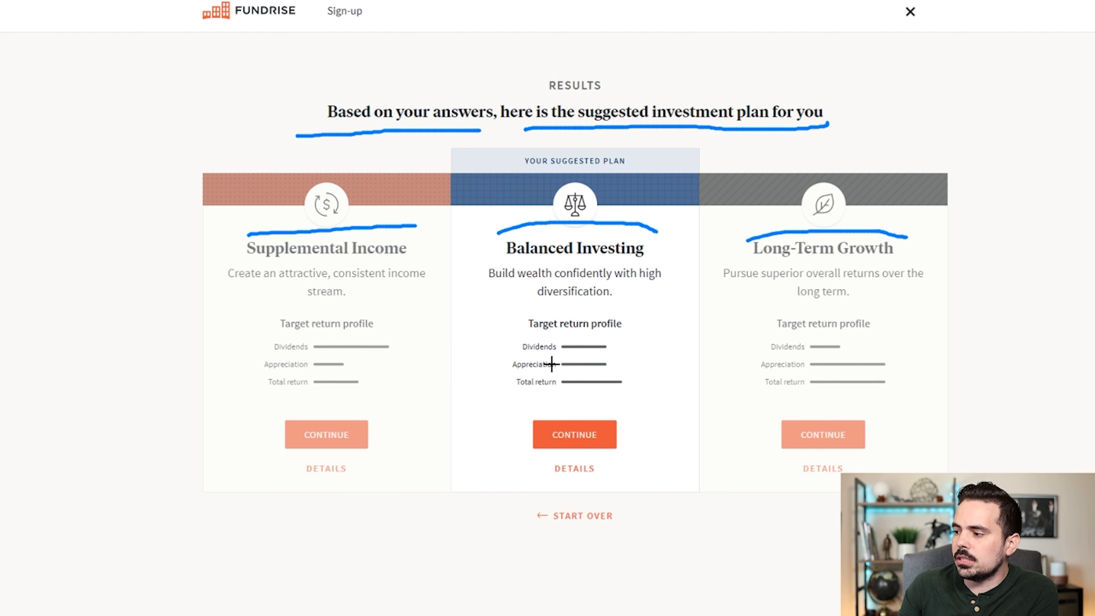
{"action": "left_click_drag", "start_coordinate": [512, 346], "coordinate": [477, 321]}
{"action": "mouse_move", "coordinate": [500, 366]}
{"action": "left_mouse_down"}
{"action": "mouse_move", "coordinate": [484, 357]}
{"action": "mouse_move", "coordinate": [486, 400]}
{"action": "left_mouse_up"}
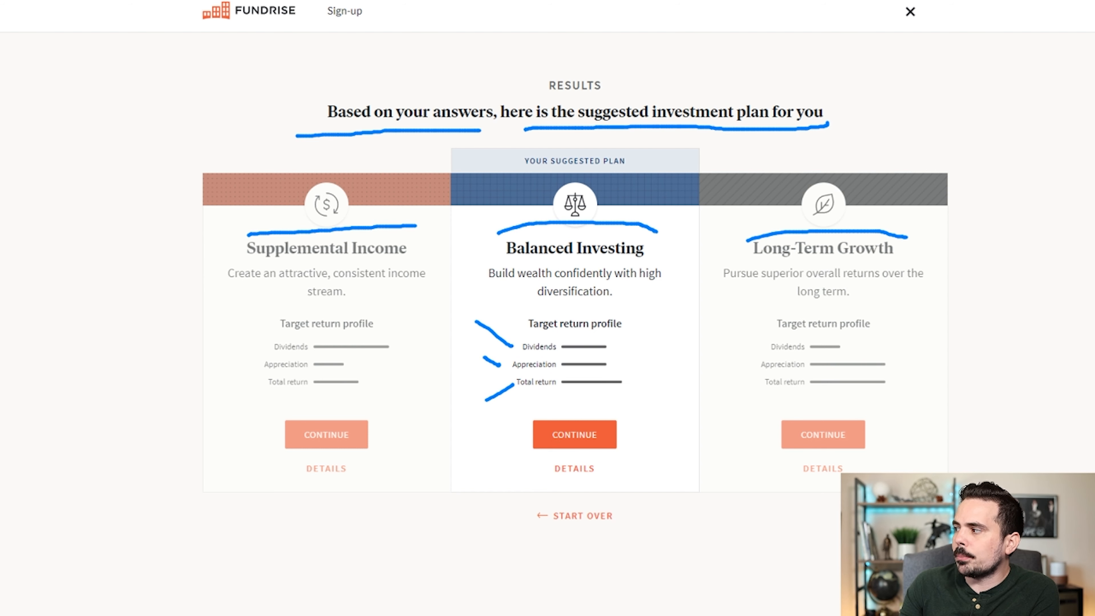
{"action": "key", "text": "Escape"}
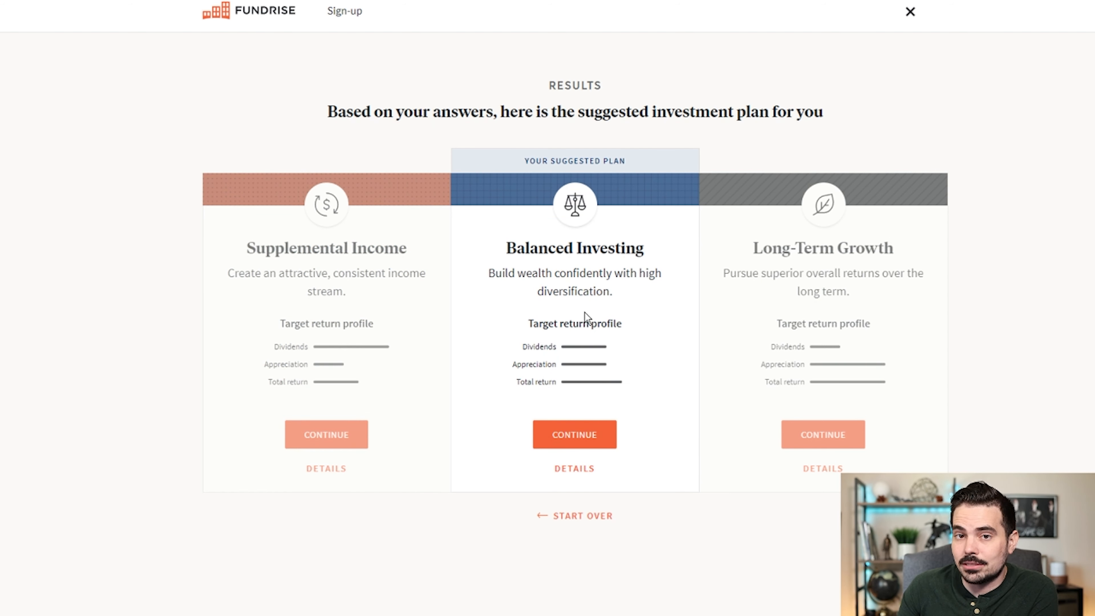
Continue with the Balanced Investing plan and confirm United States as country of citizenship and residence
{"action": "left_click", "coordinate": [575, 434]}
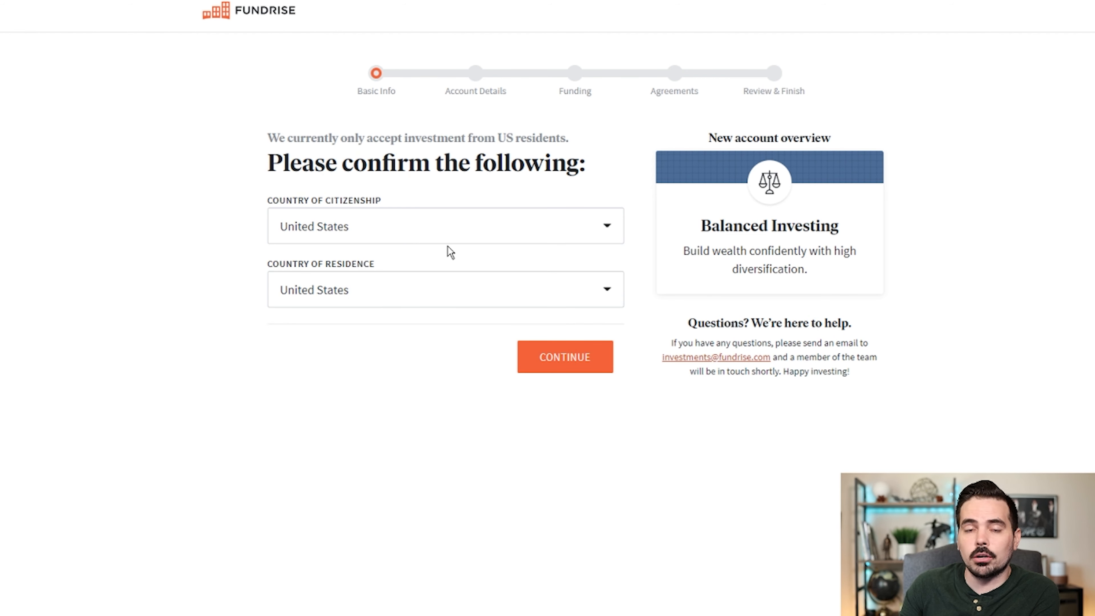
{"action": "left_click", "coordinate": [560, 352]}
Check which options the other account type offers, then return the selection to Individual account
{"action": "left_click_drag", "start_coordinate": [270, 166], "coordinate": [435, 196]}
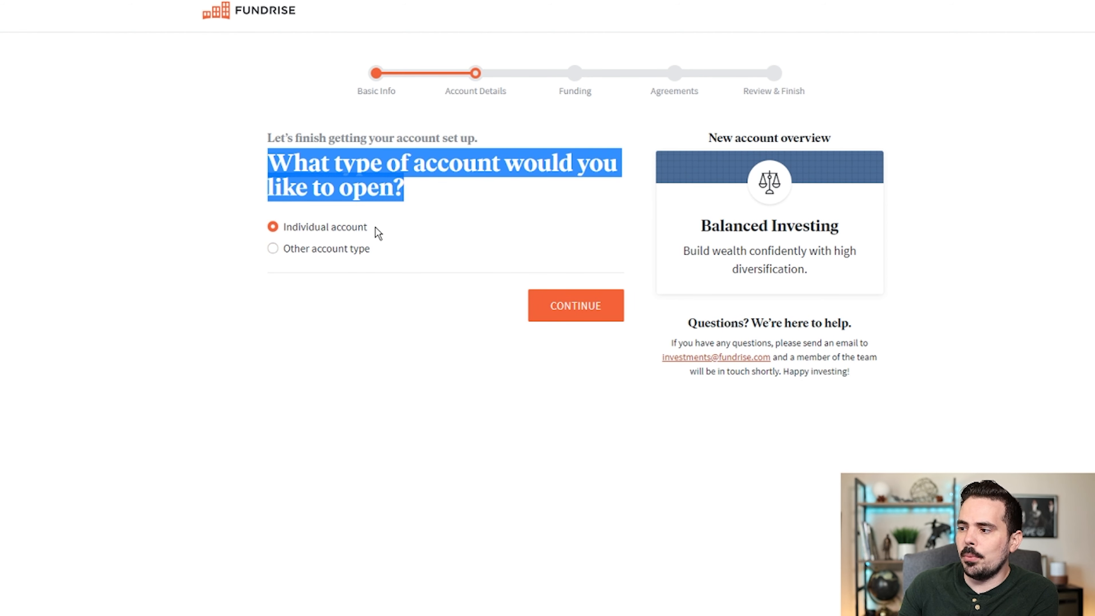
{"action": "left_click_drag", "start_coordinate": [378, 233], "coordinate": [319, 232]}
{"action": "left_click", "coordinate": [275, 250]}
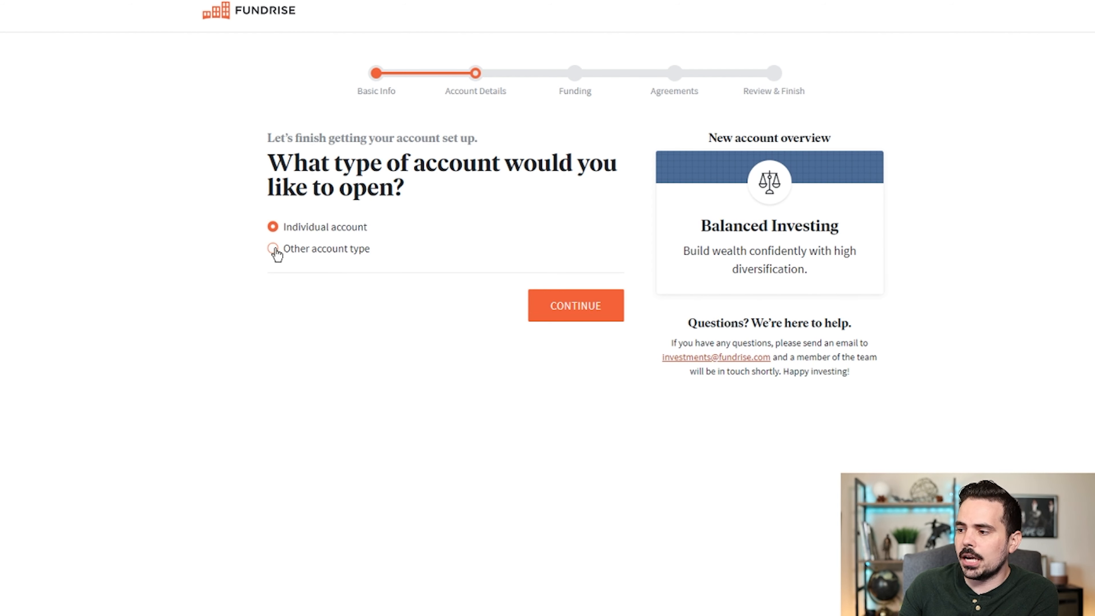
{"action": "left_click", "coordinate": [274, 251]}
{"action": "left_click", "coordinate": [337, 285]}
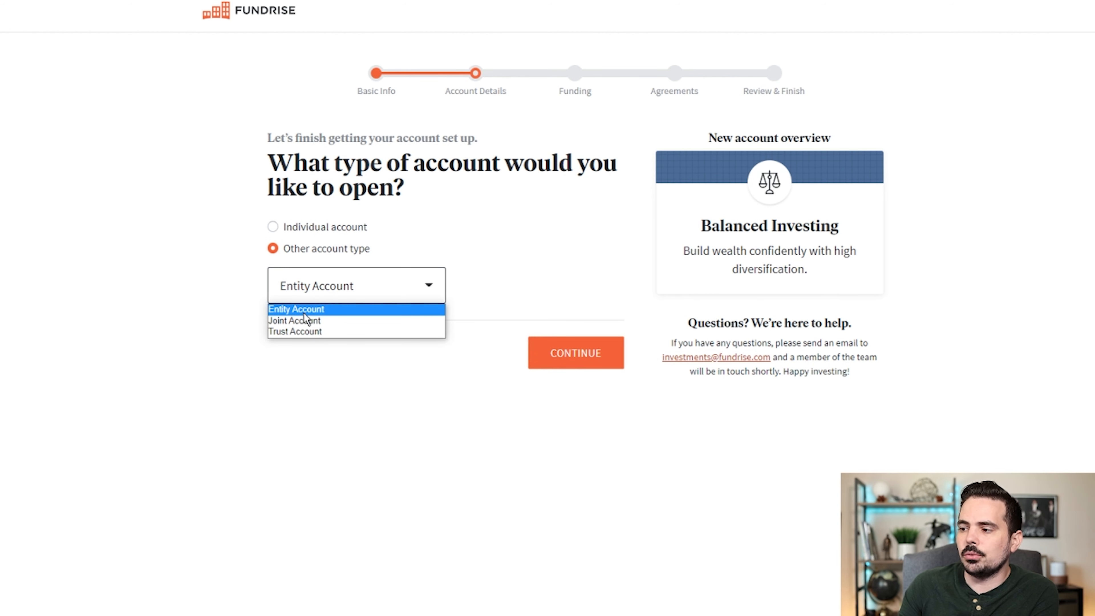
{"action": "left_click", "coordinate": [343, 362]}
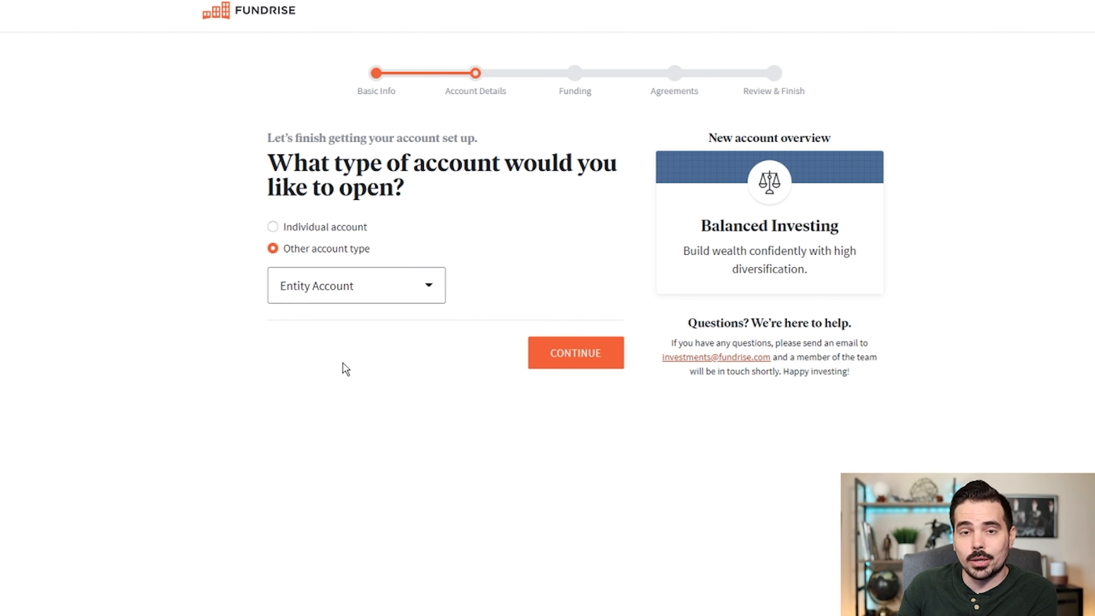
{"action": "left_click", "coordinate": [274, 229]}
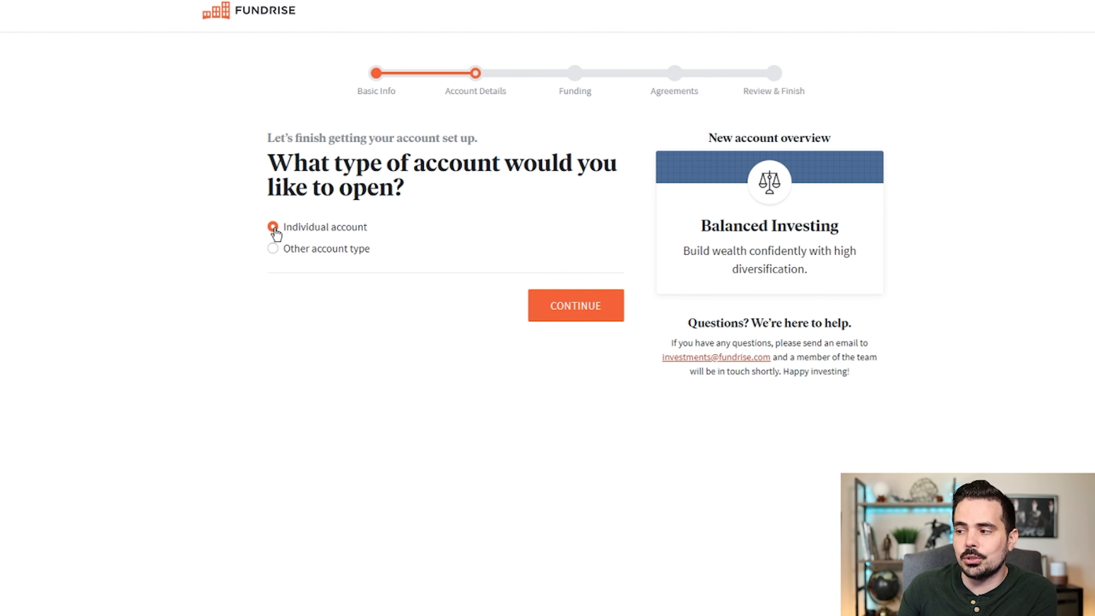
Continue with the individual account and review the contact and tax reporting fields of the details form
{"action": "left_click", "coordinate": [580, 310]}
{"action": "left_click_drag", "start_coordinate": [270, 168], "coordinate": [605, 174]}
{"action": "scroll", "coordinate": [517, 181], "scroll_direction": "down", "scroll_amount": 3}
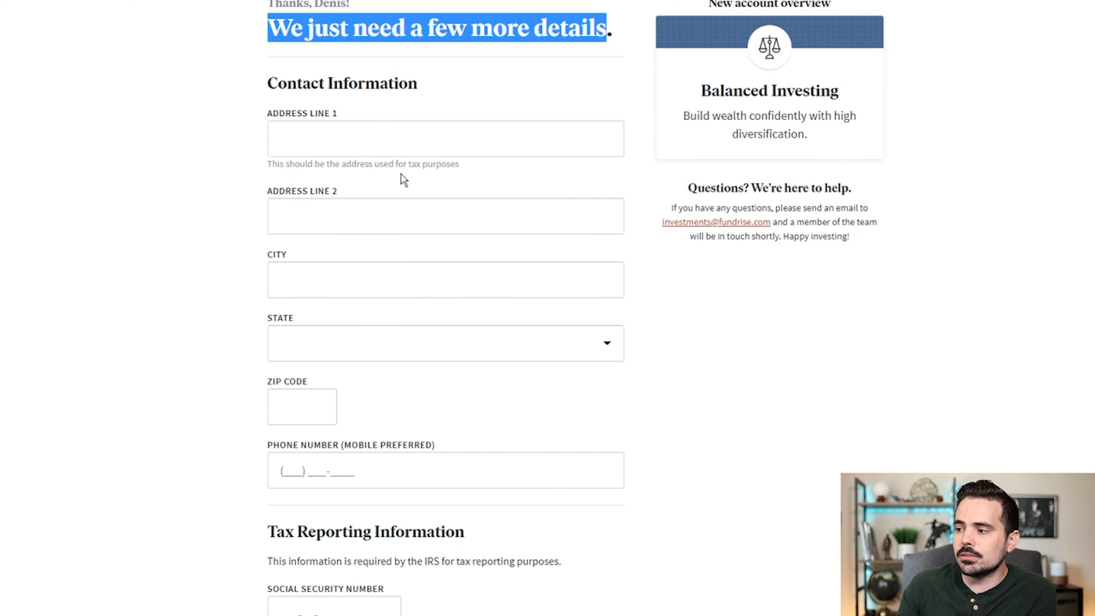
{"action": "scroll", "coordinate": [388, 176], "scroll_direction": "down", "scroll_amount": 2}
{"action": "scroll", "coordinate": [358, 403], "scroll_direction": "down", "scroll_amount": 2}
{"action": "scroll", "coordinate": [361, 329], "scroll_direction": "down", "scroll_amount": 5}
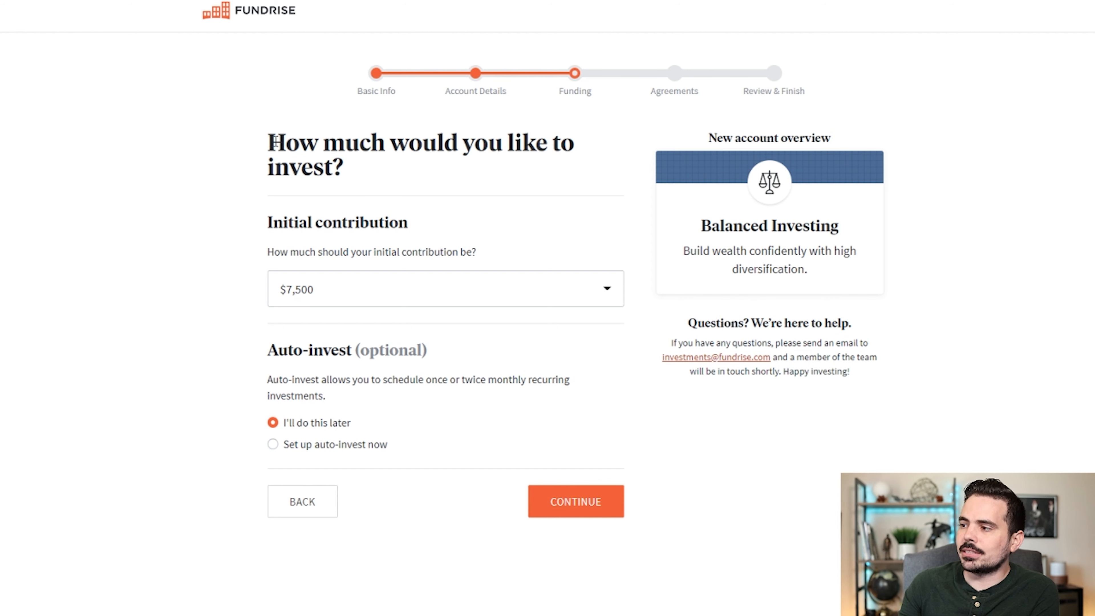
Examine the available initial contribution amounts and the optional auto-invest section
{"action": "left_click_drag", "start_coordinate": [276, 142], "coordinate": [431, 171]}
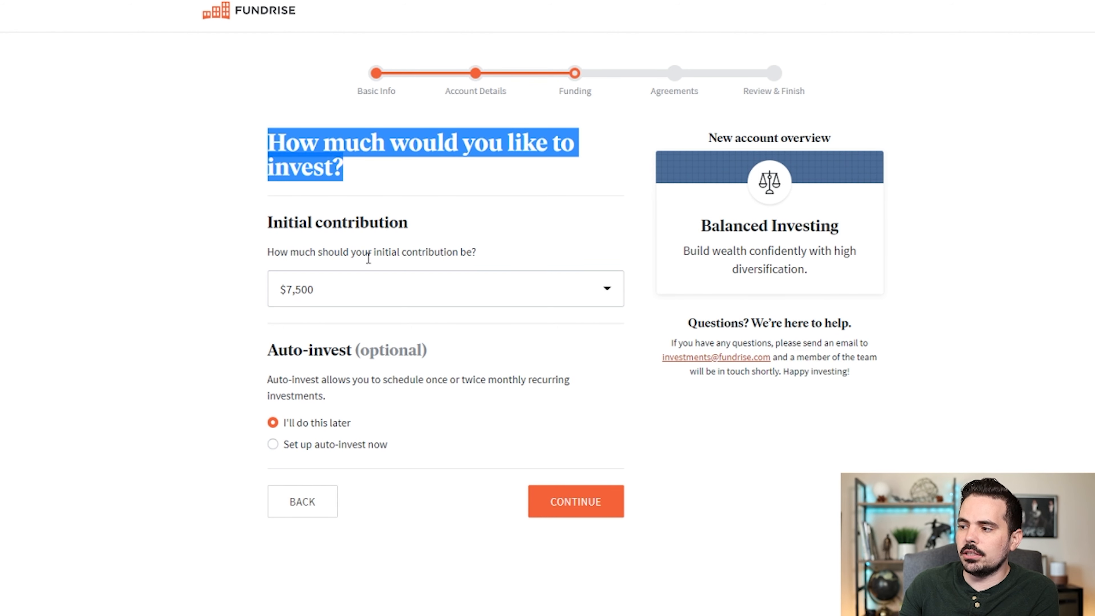
{"action": "left_click", "coordinate": [310, 290]}
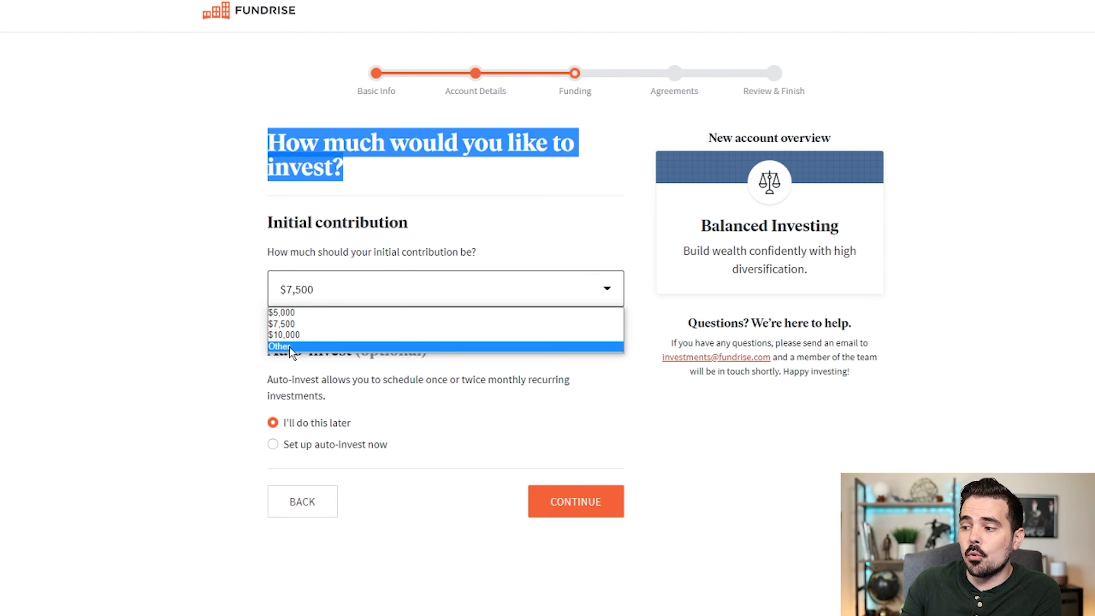
{"action": "left_click", "coordinate": [186, 331]}
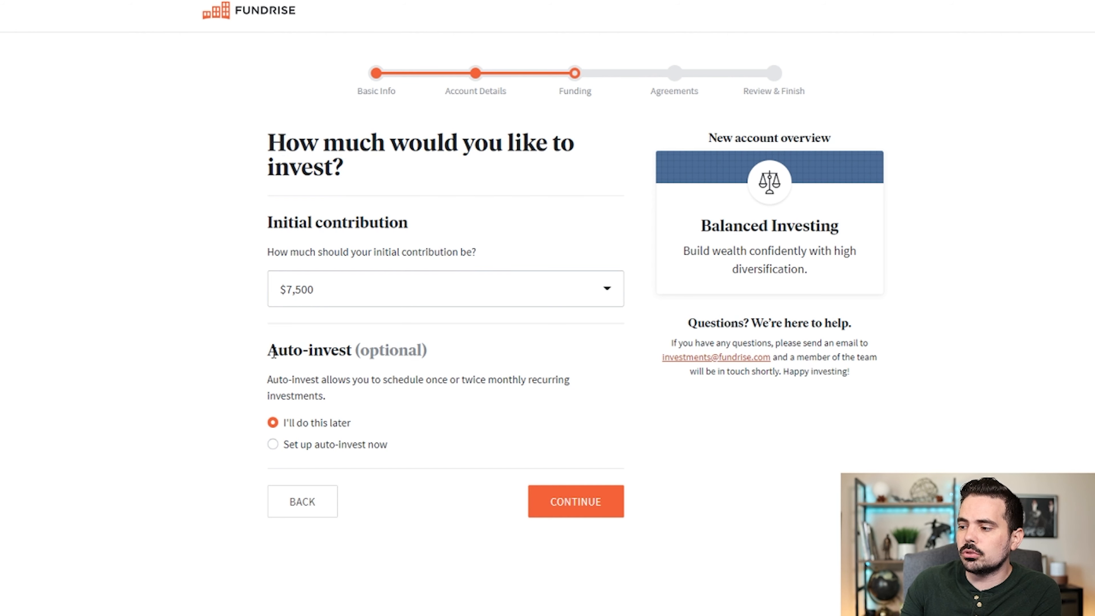
{"action": "left_click_drag", "start_coordinate": [274, 354], "coordinate": [428, 352]}
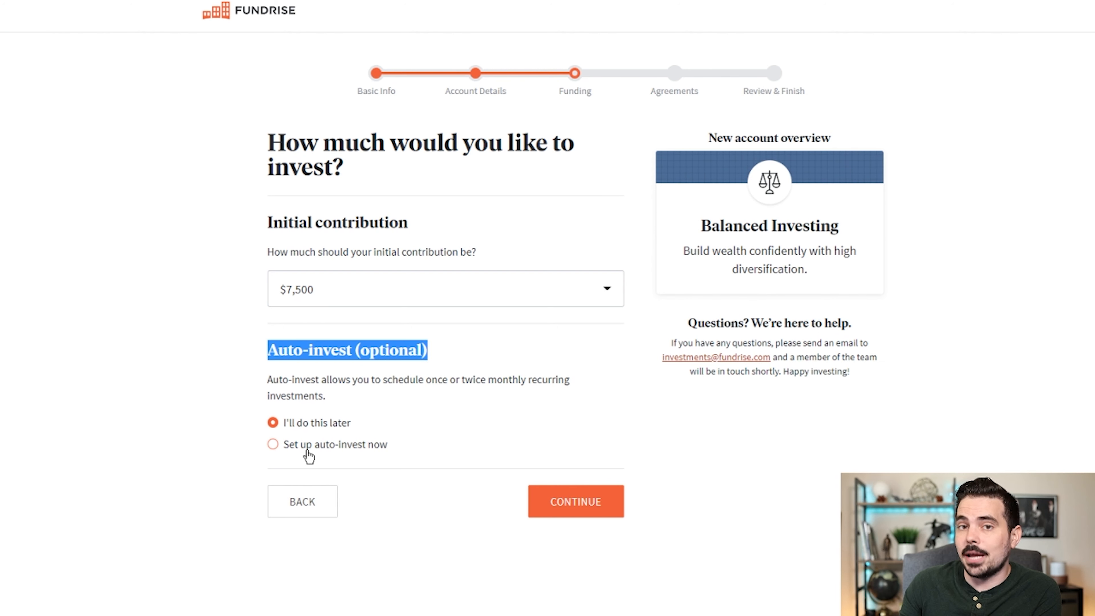
Set the initial contribution to $5,000 and continue to the source of funds
{"action": "left_click", "coordinate": [470, 282]}
{"action": "left_click", "coordinate": [414, 336]}
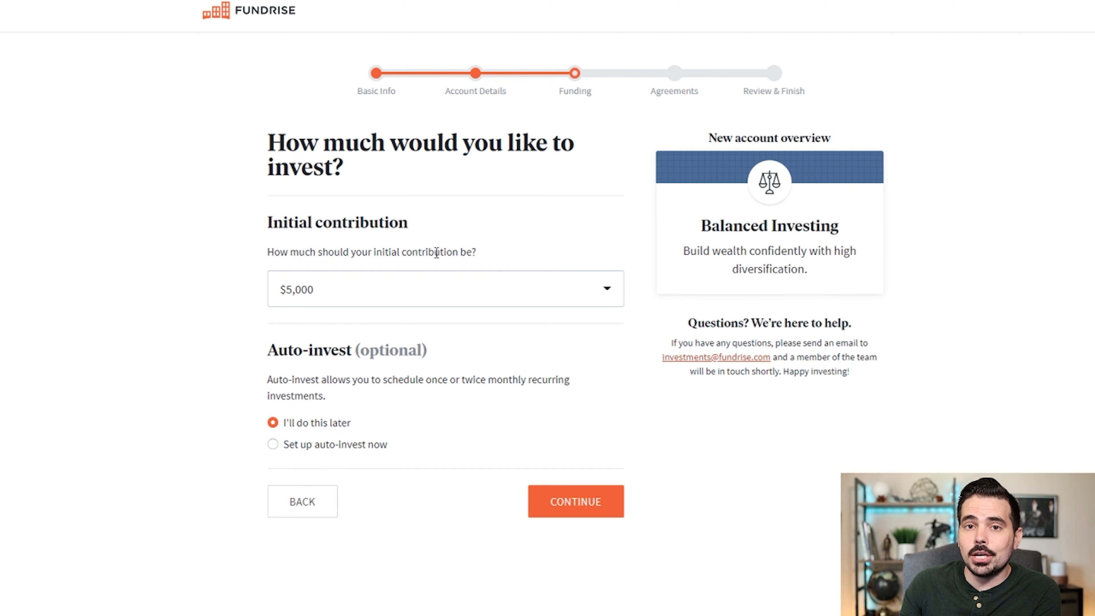
{"action": "left_click", "coordinate": [588, 501]}
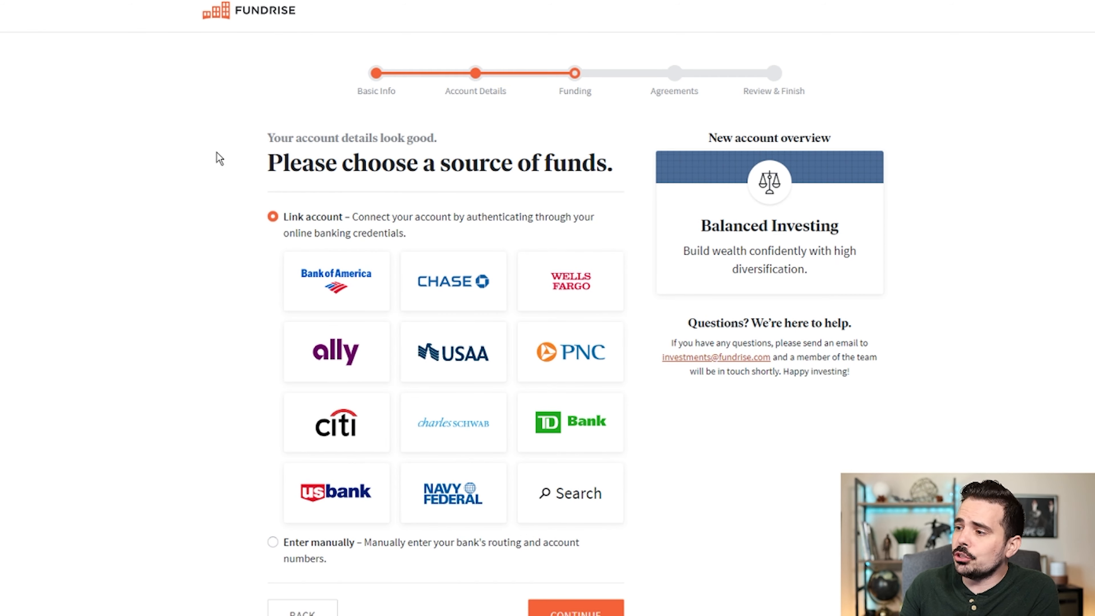
Review the banks available for linking and choose to enter the bank's routing and account numbers manually
{"action": "scroll", "coordinate": [389, 208], "scroll_direction": "down", "scroll_amount": 3}
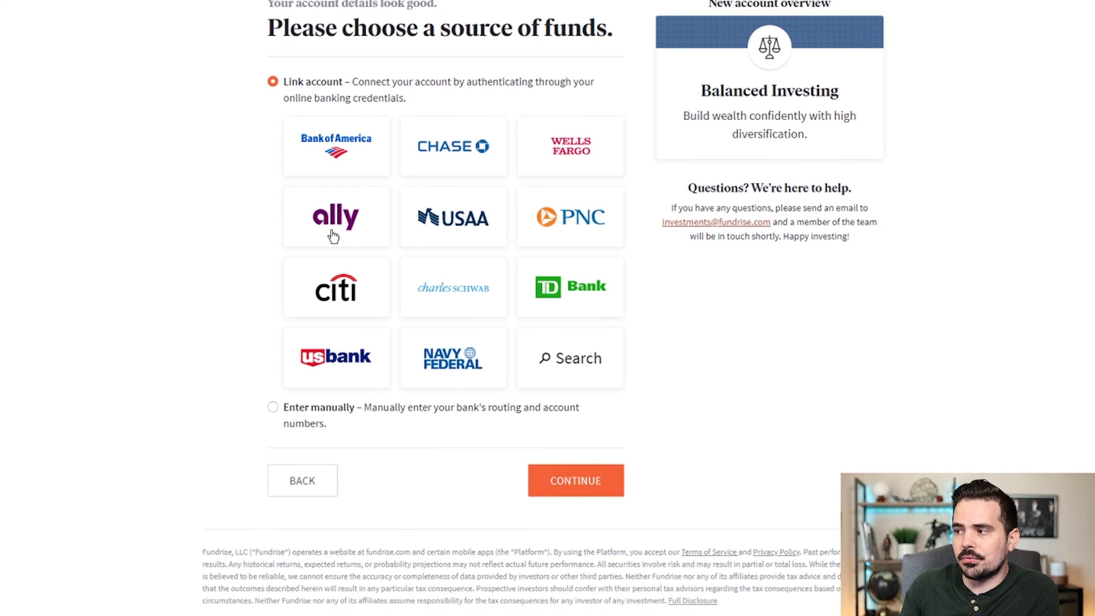
{"action": "scroll", "coordinate": [280, 153], "scroll_direction": "down", "scroll_amount": 2}
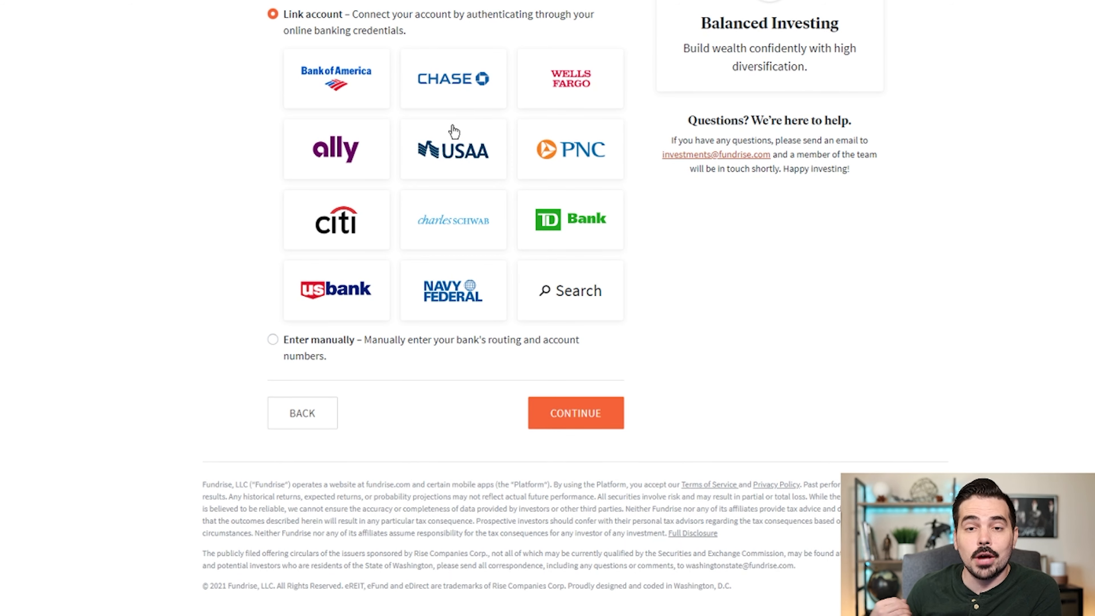
{"action": "scroll", "coordinate": [454, 131], "scroll_direction": "up", "scroll_amount": 2}
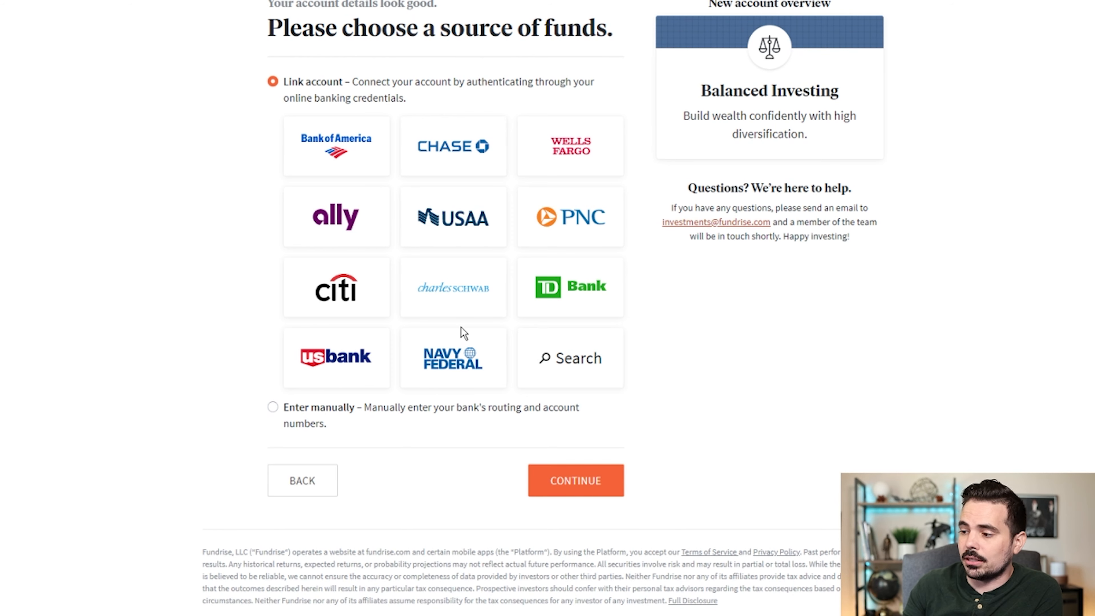
{"action": "left_click", "coordinate": [279, 411]}
{"action": "scroll", "coordinate": [274, 416], "scroll_direction": "down", "scroll_amount": 2}
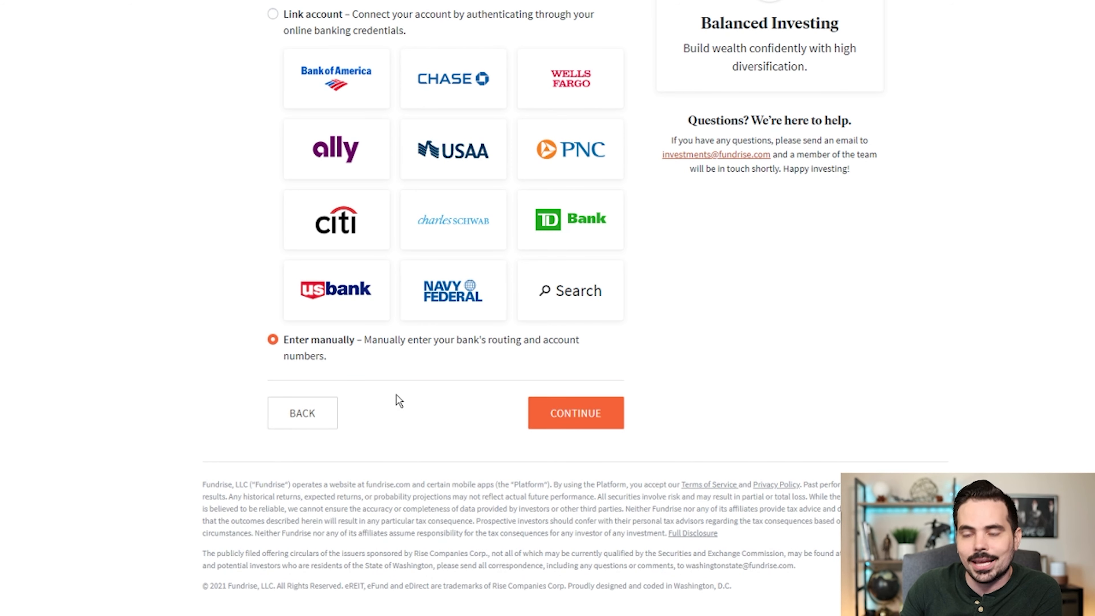
{"action": "scroll", "coordinate": [293, 92], "scroll_direction": "up", "scroll_amount": 2}
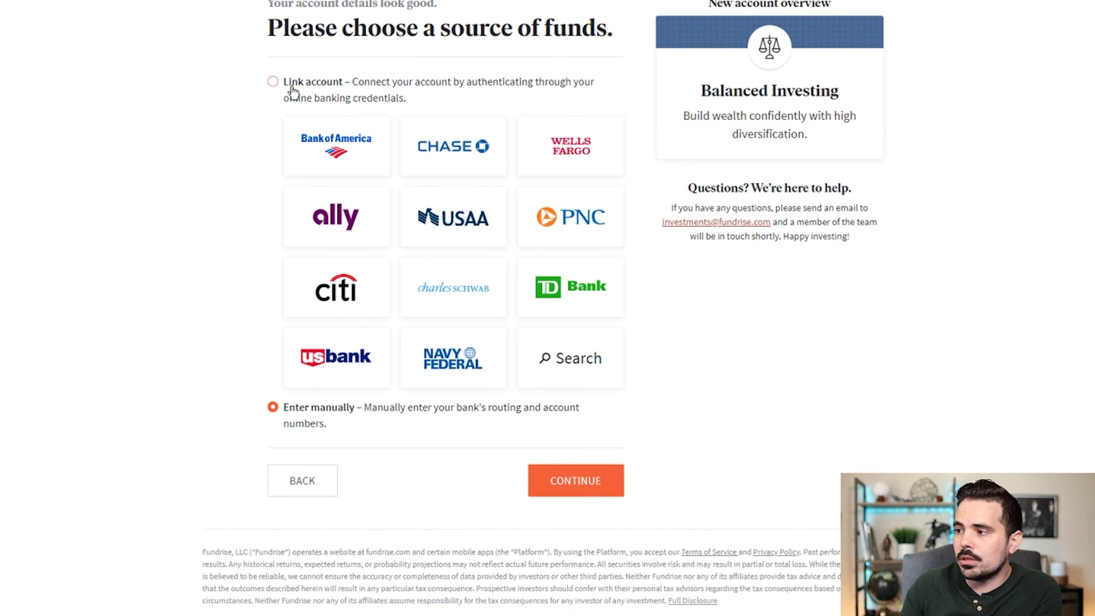
Continue from the source of funds to the agreements and accept all five acknowledgments, including the W-9 certification
{"action": "left_click", "coordinate": [574, 492]}
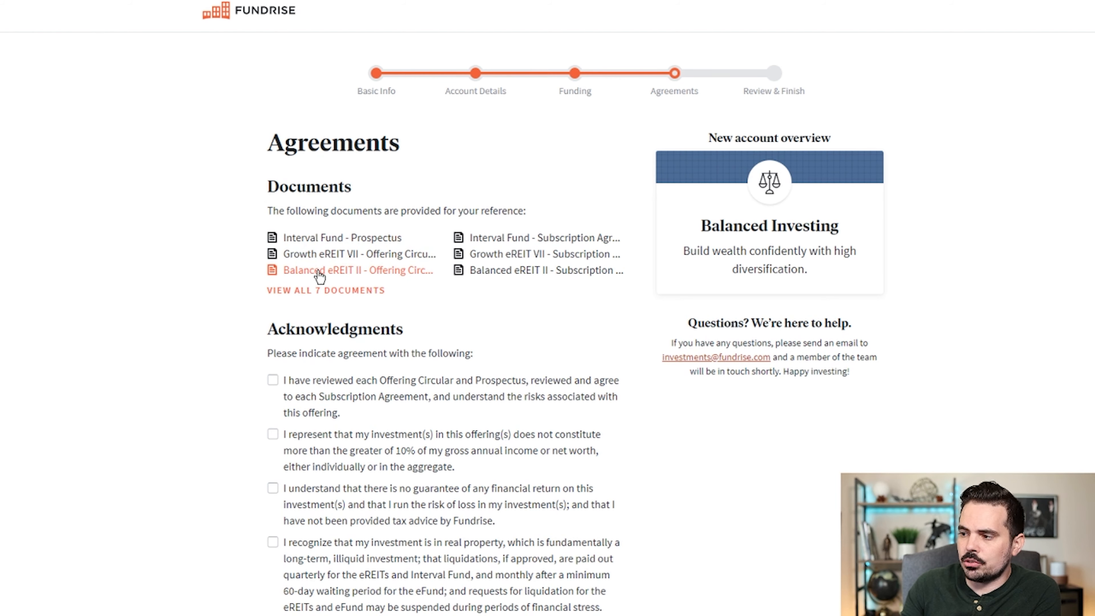
{"action": "scroll", "coordinate": [290, 184], "scroll_direction": "down", "scroll_amount": 3}
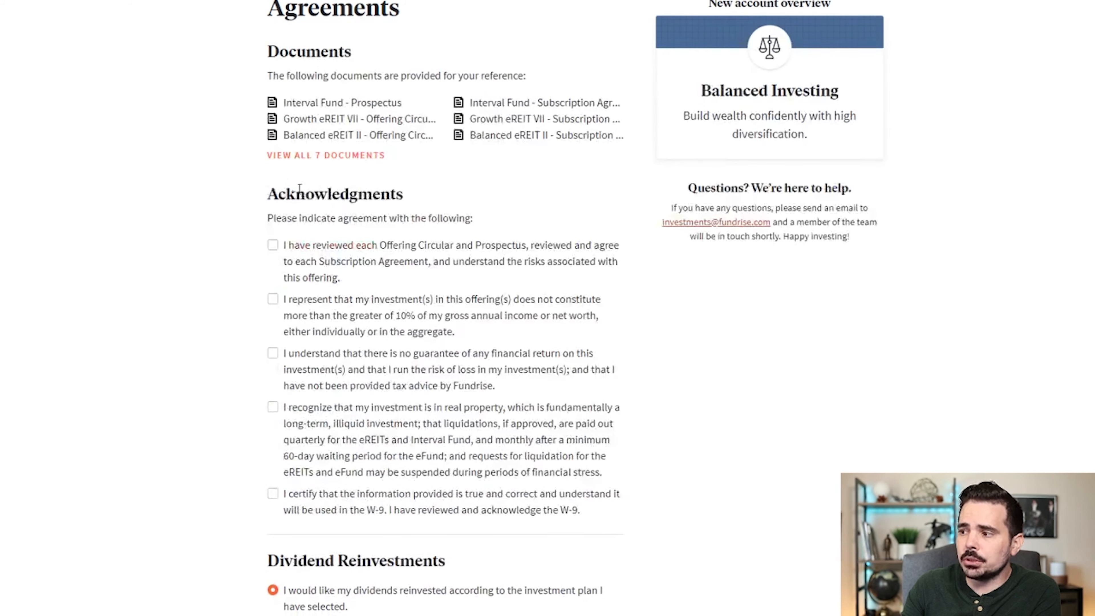
{"action": "scroll", "coordinate": [517, 218], "scroll_direction": "down", "scroll_amount": 3}
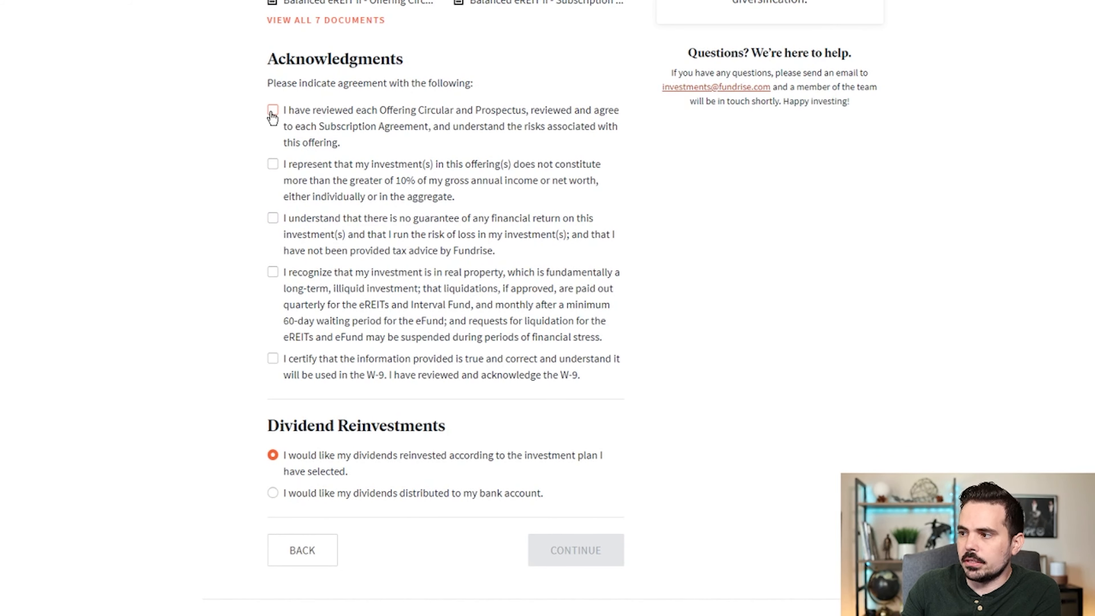
{"action": "left_click", "coordinate": [272, 113]}
{"action": "left_click", "coordinate": [273, 166]}
{"action": "left_click", "coordinate": [274, 219]}
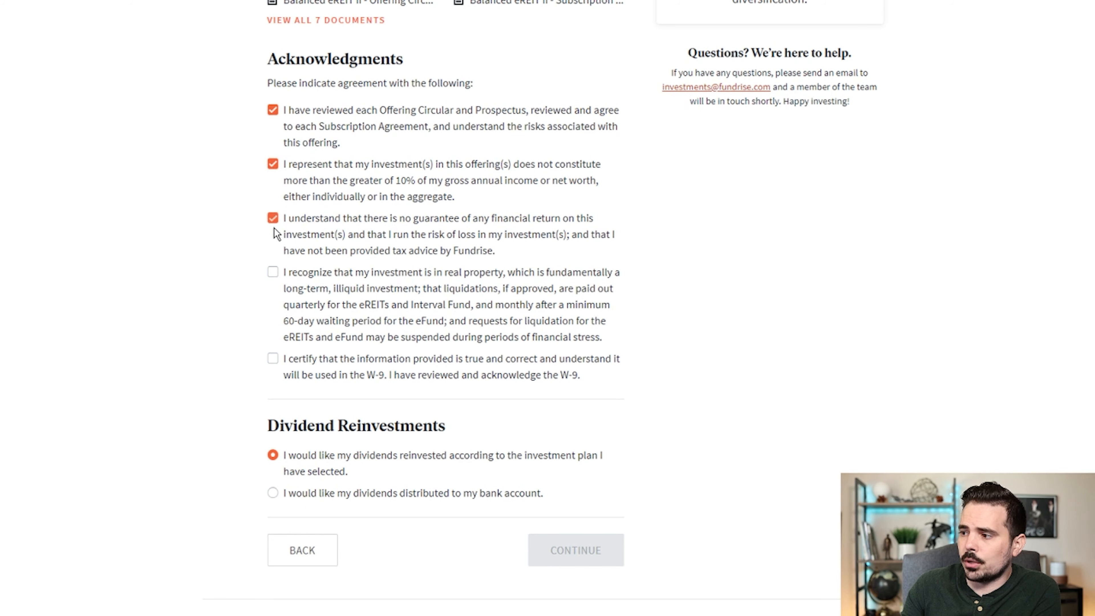
{"action": "left_click", "coordinate": [274, 277]}
{"action": "left_click", "coordinate": [272, 360]}
Keep dividends reinvested according to the selected investment plan and continue to the final information review
{"action": "scroll", "coordinate": [273, 365], "scroll_direction": "down", "scroll_amount": 3}
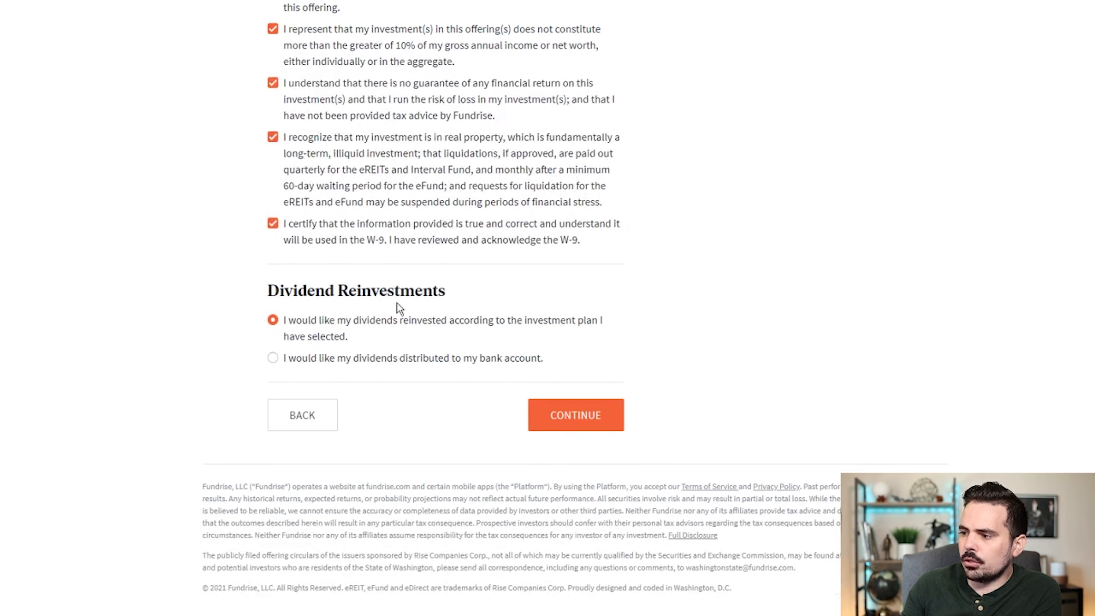
{"action": "scroll", "coordinate": [297, 298], "scroll_direction": "down", "scroll_amount": 1}
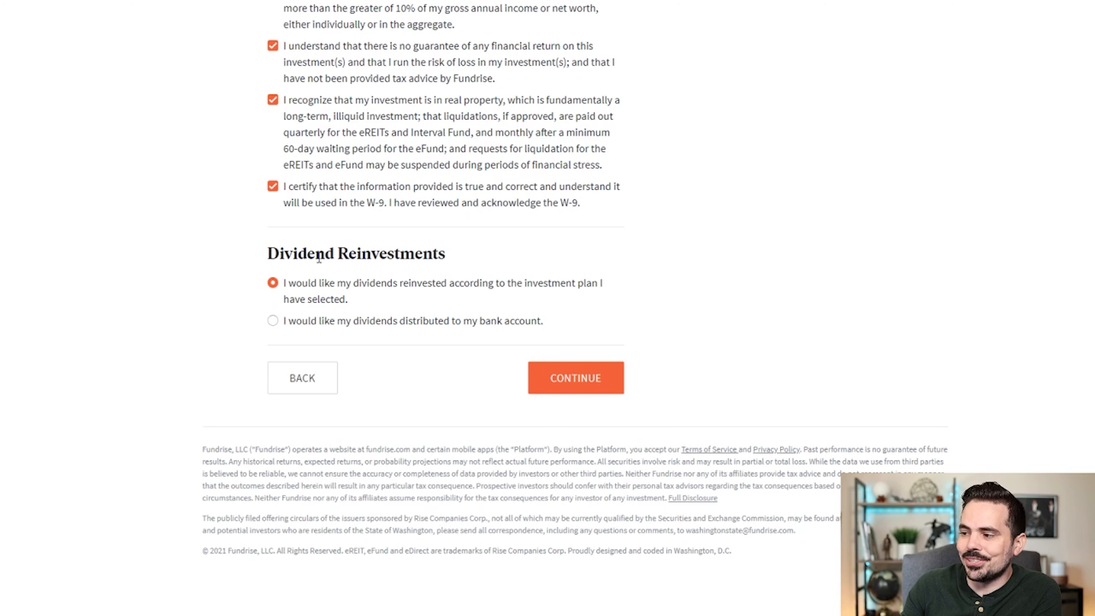
{"action": "left_click_drag", "start_coordinate": [283, 284], "coordinate": [531, 302]}
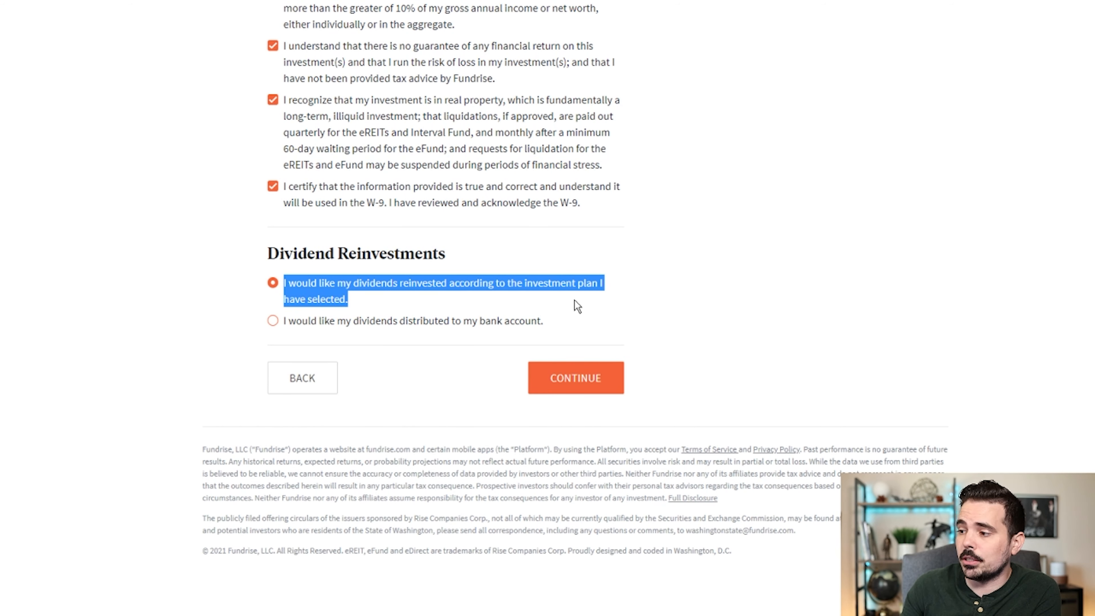
{"action": "left_click", "coordinate": [483, 363]}
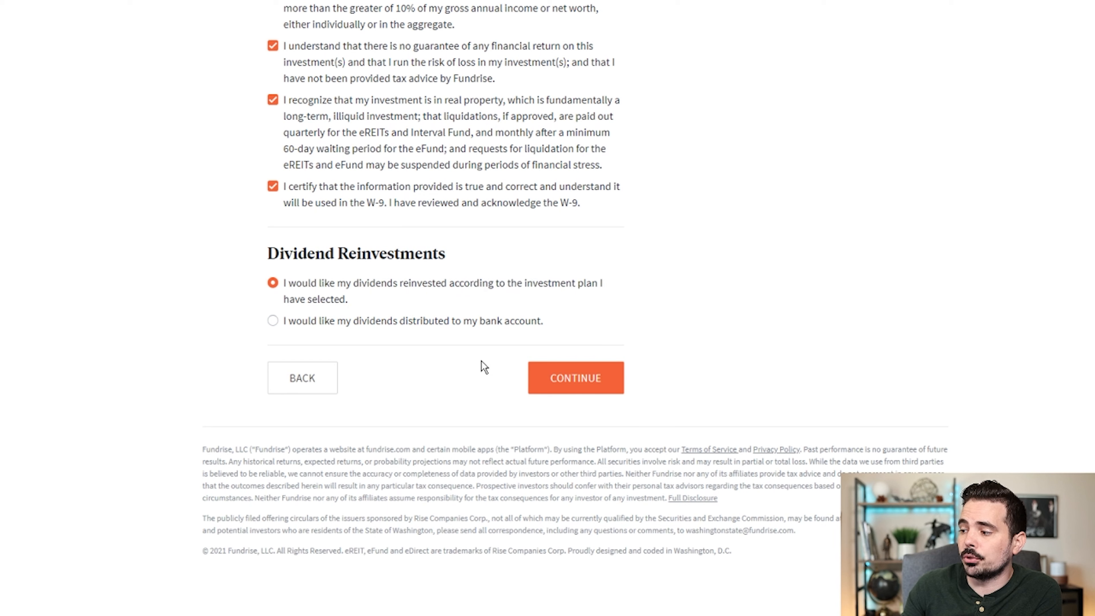
{"action": "left_click", "coordinate": [578, 383]}
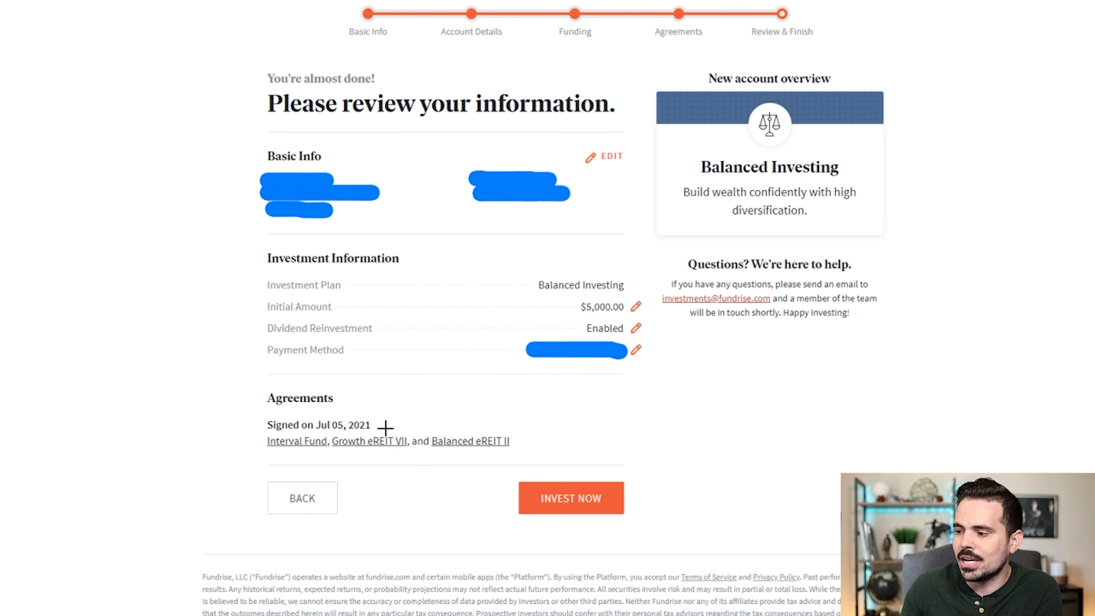
{"action": "mouse_move", "coordinate": [569, 463]}
{"action": "left_mouse_down"}
{"action": "mouse_move", "coordinate": [492, 494]}
{"action": "mouse_move", "coordinate": [679, 455]}
{"action": "mouse_move", "coordinate": [518, 454]}
{"action": "left_mouse_up"}
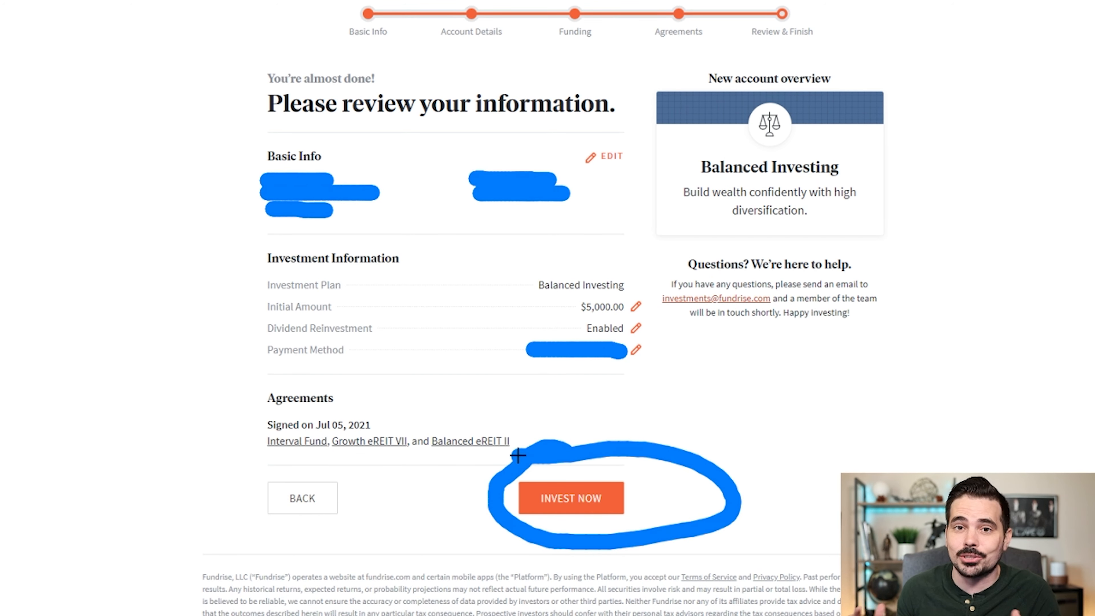